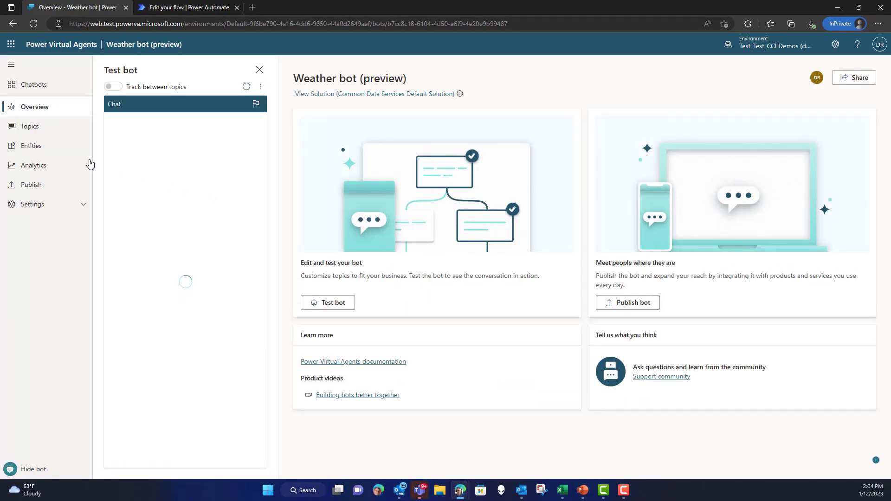
- Go from the Weather bot Overview to its Topics page
{"action": "left_click", "coordinate": [30, 127]}
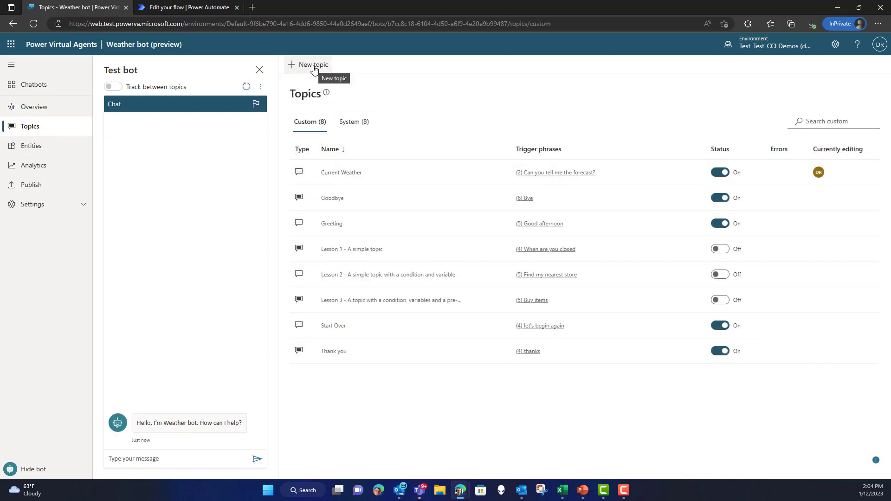
- In Current Weather's trigger phrases, add 'I need to get a forecast for current conditions.'
{"action": "left_click", "coordinate": [345, 175]}
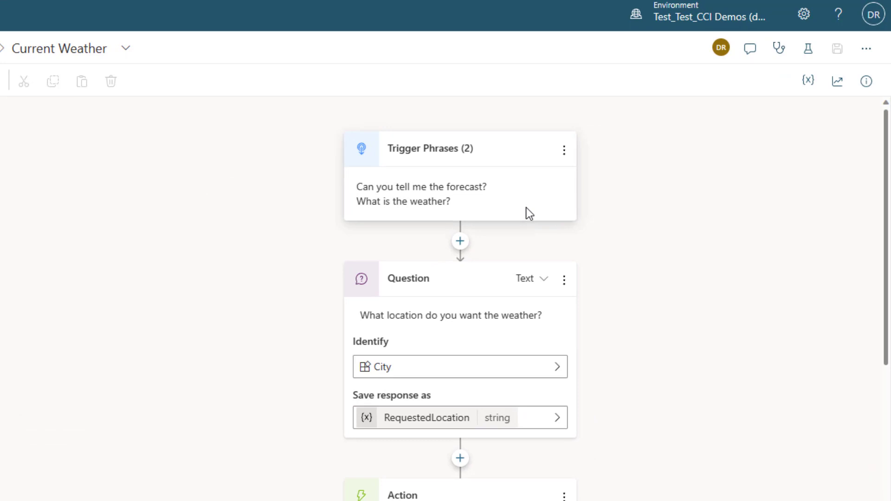
{"action": "left_click", "coordinate": [529, 213]}
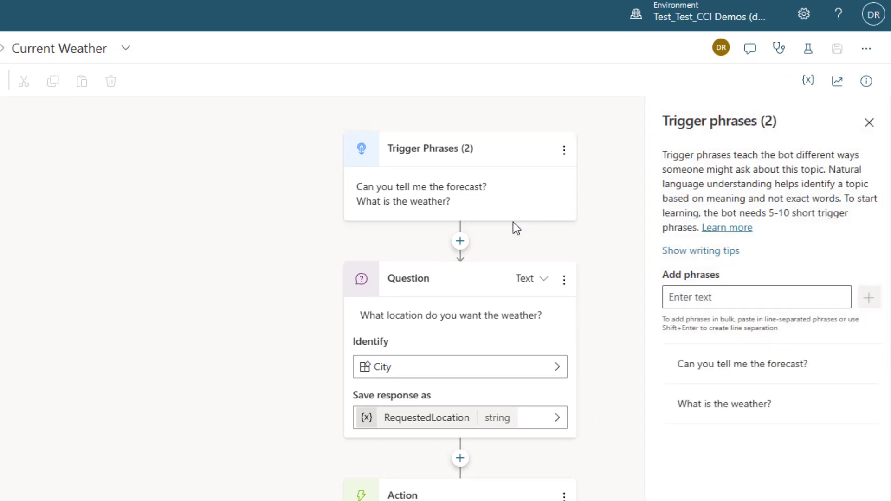
{"action": "left_click", "coordinate": [685, 297]}
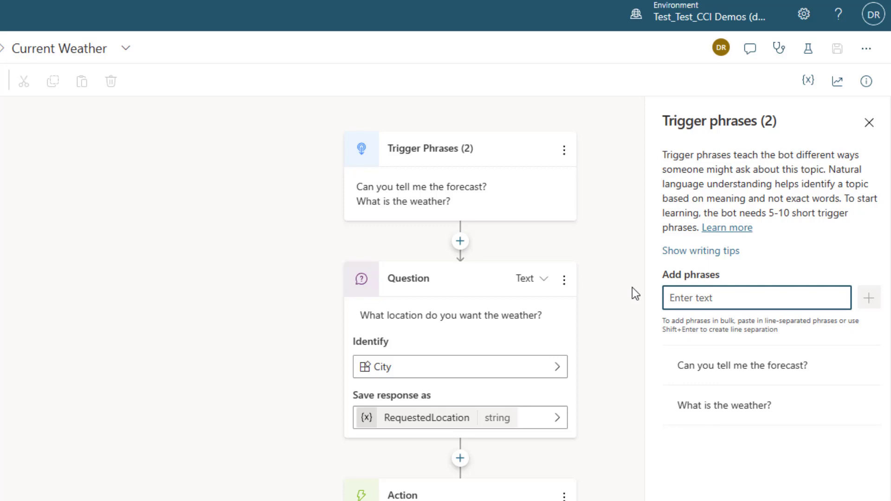
{"action": "type", "text": "I need to "}
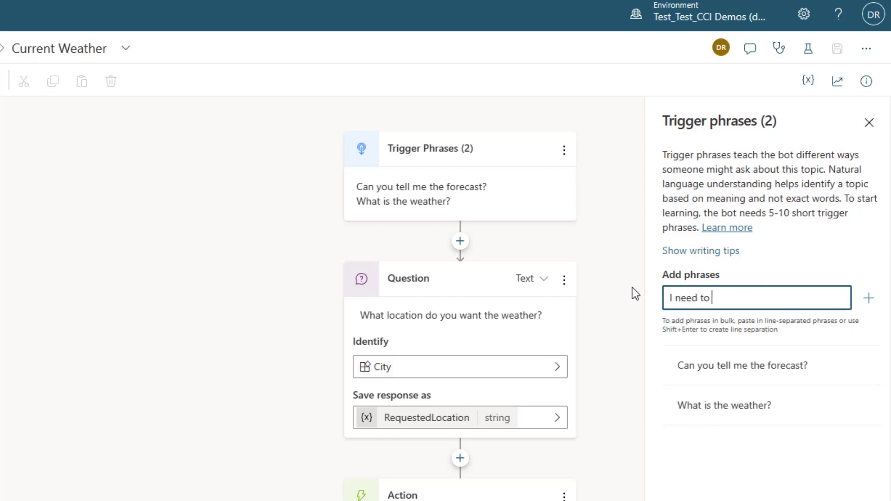
{"action": "type", "text": "get a forecast for curr"}
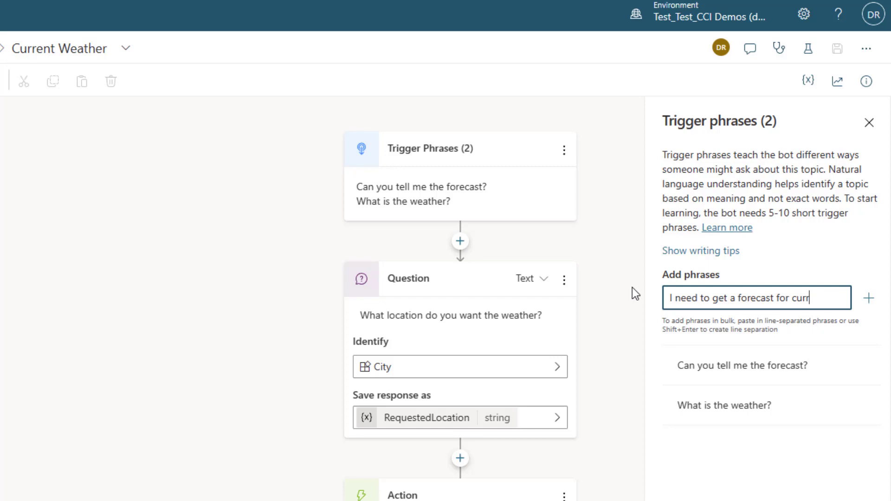
{"action": "type", "text": "ent conditions"}
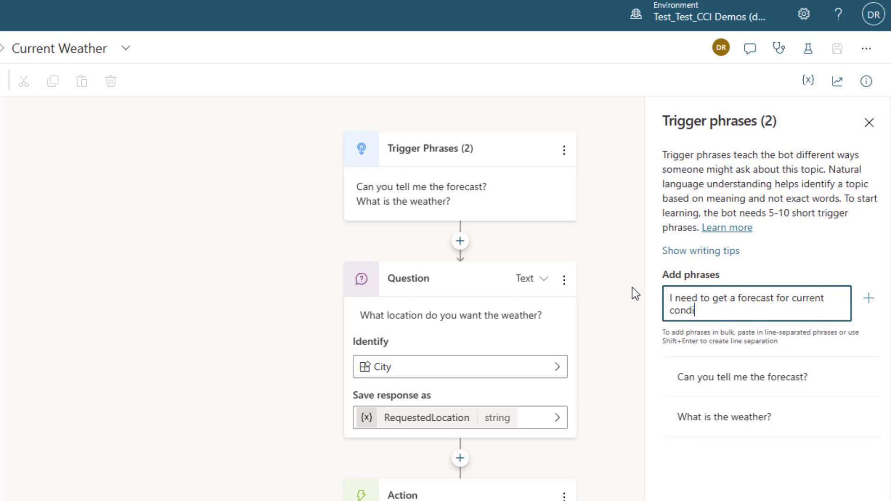
{"action": "type", "text": "."}
{"action": "key", "text": "Return"}
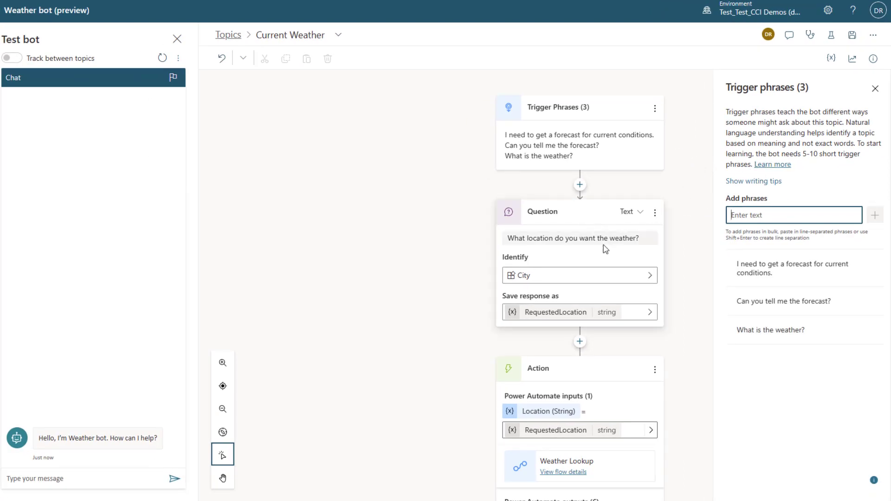
{"action": "left_click", "coordinate": [613, 261]}
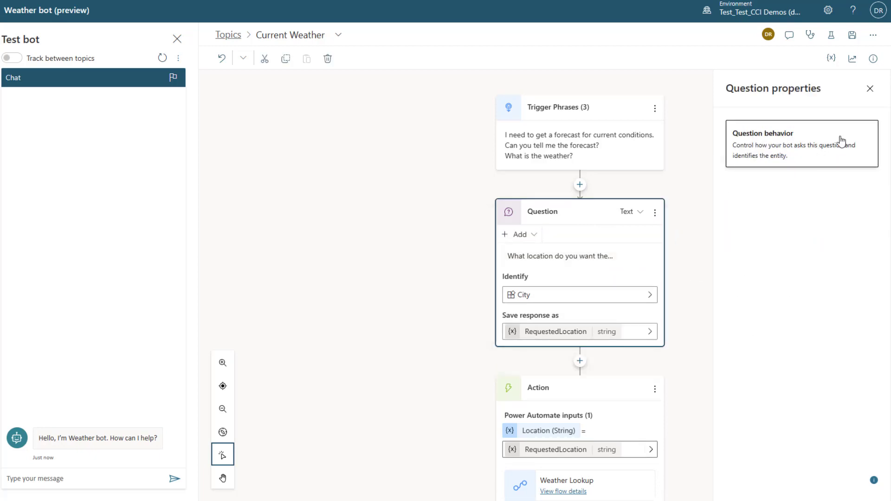
{"action": "left_click", "coordinate": [806, 157]}
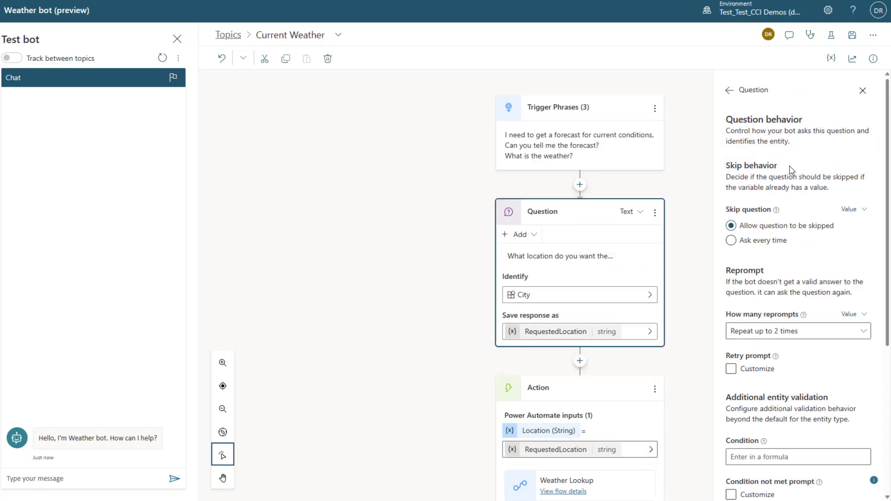
{"action": "scroll", "coordinate": [789, 197], "scroll_direction": "down", "scroll_amount": 4}
{"action": "scroll", "coordinate": [794, 225], "scroll_direction": "up", "scroll_amount": 3}
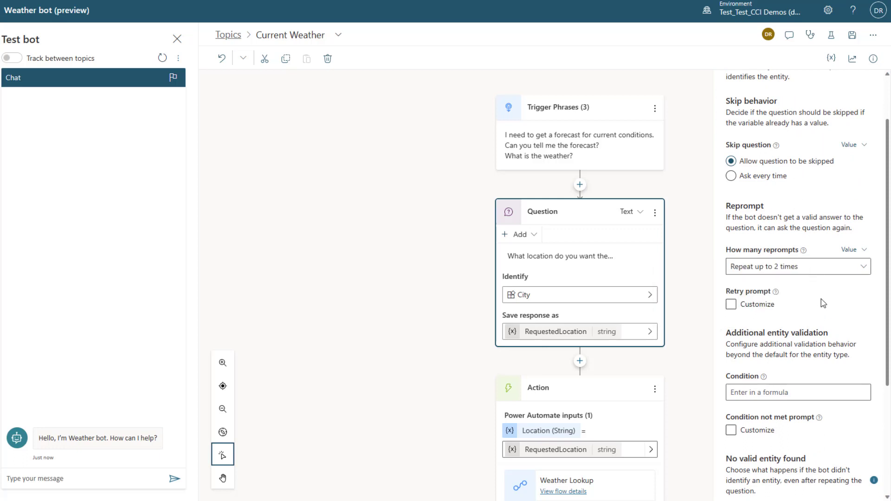
{"action": "left_click", "coordinate": [773, 181]}
{"action": "scroll", "coordinate": [845, 294], "scroll_direction": "down", "scroll_amount": 2}
{"action": "scroll", "coordinate": [847, 293], "scroll_direction": "down", "scroll_amount": 1}
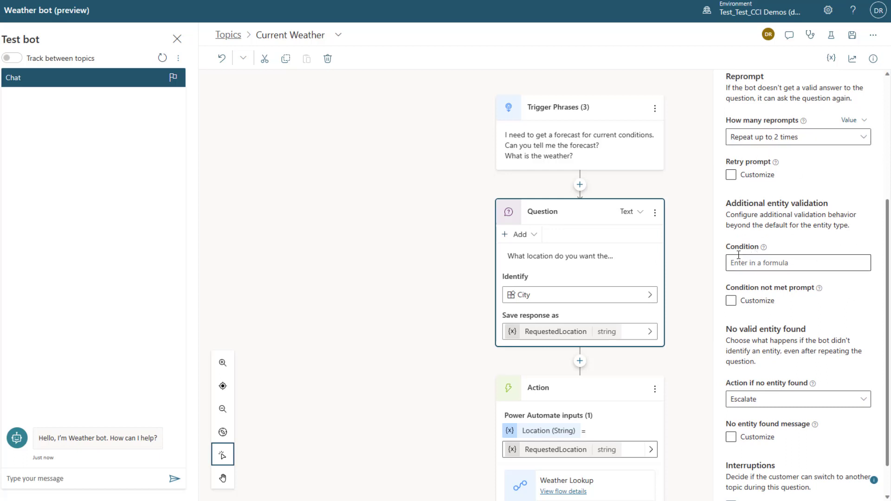
{"action": "left_click", "coordinate": [757, 302]}
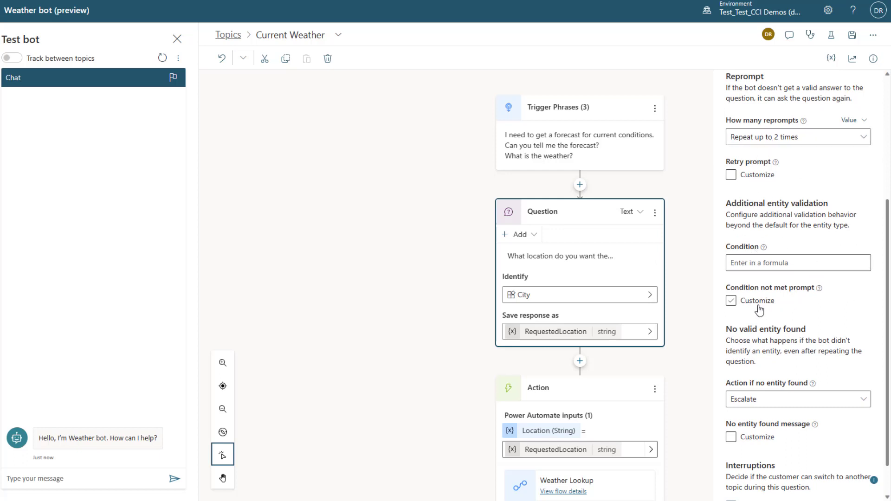
{"action": "scroll", "coordinate": [852, 302], "scroll_direction": "down", "scroll_amount": 1}
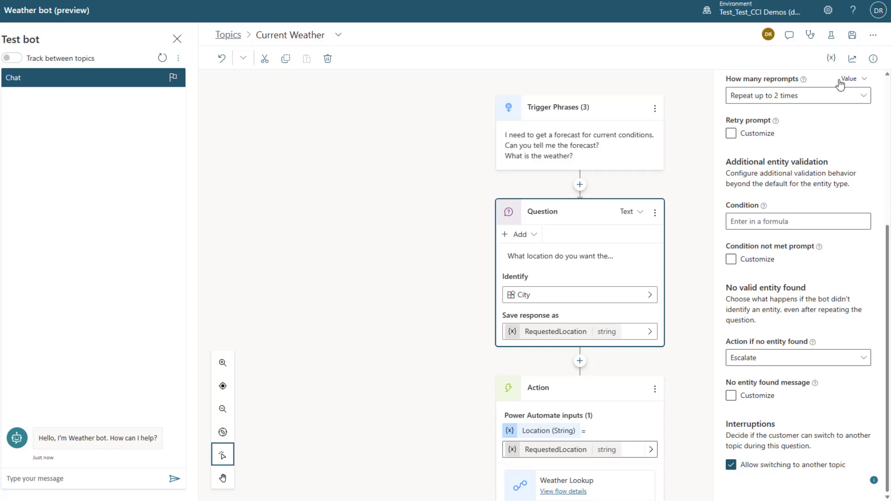
{"action": "left_click", "coordinate": [692, 213]}
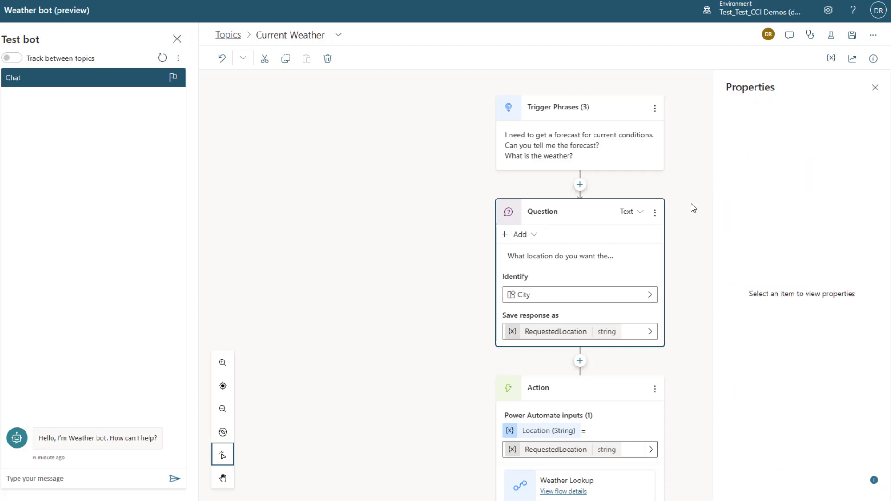
{"action": "left_click", "coordinate": [875, 88]}
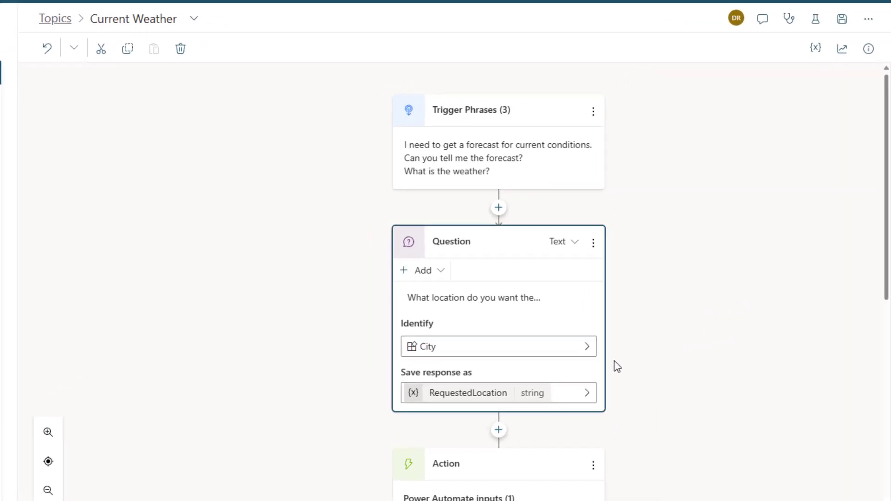
{"action": "left_click", "coordinate": [427, 297]}
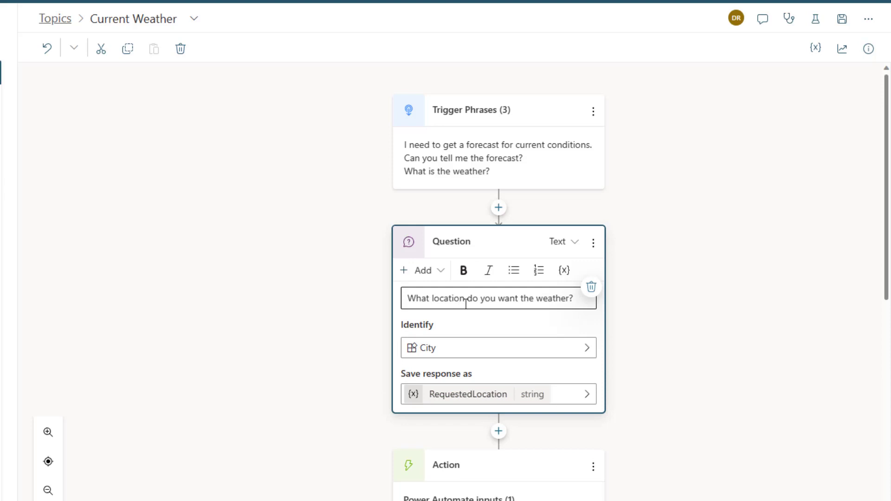
{"action": "left_click", "coordinate": [579, 302]}
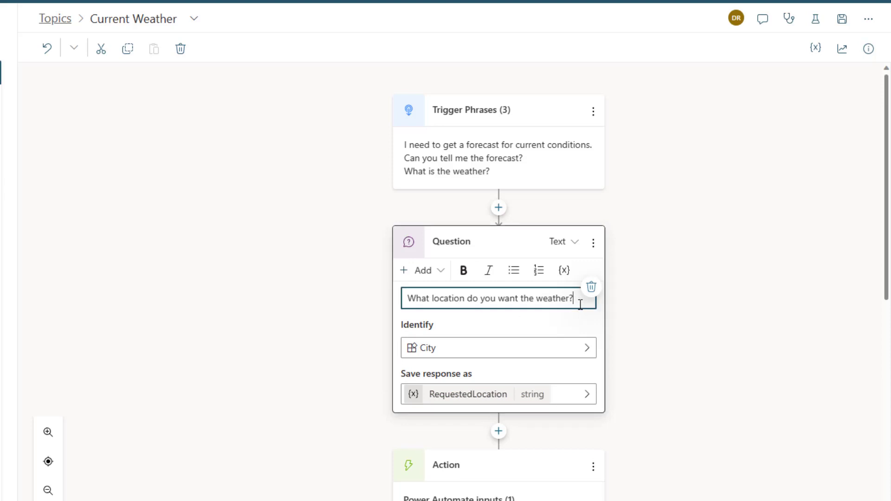
{"action": "left_click", "coordinate": [451, 358]}
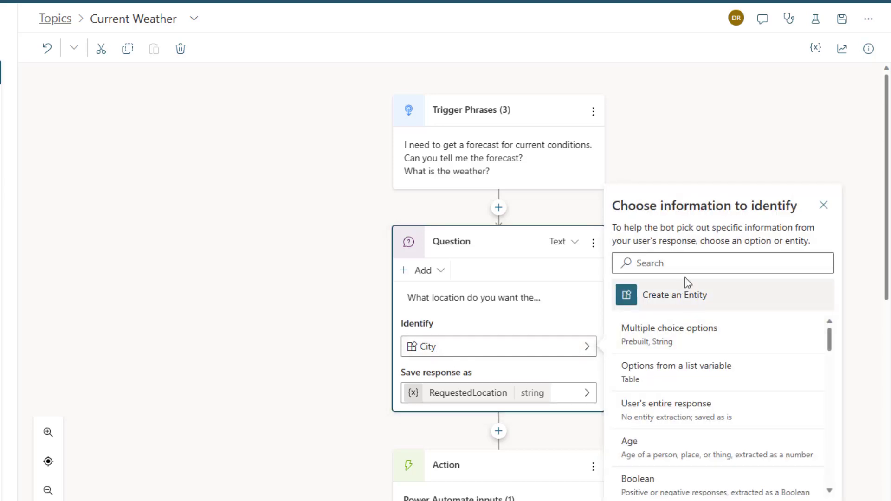
{"action": "left_click", "coordinate": [692, 266]}
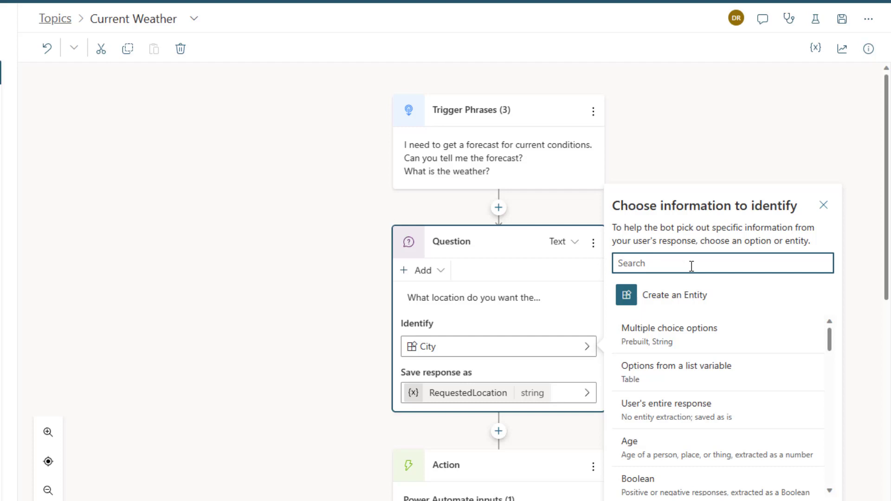
{"action": "type", "text": "city"}
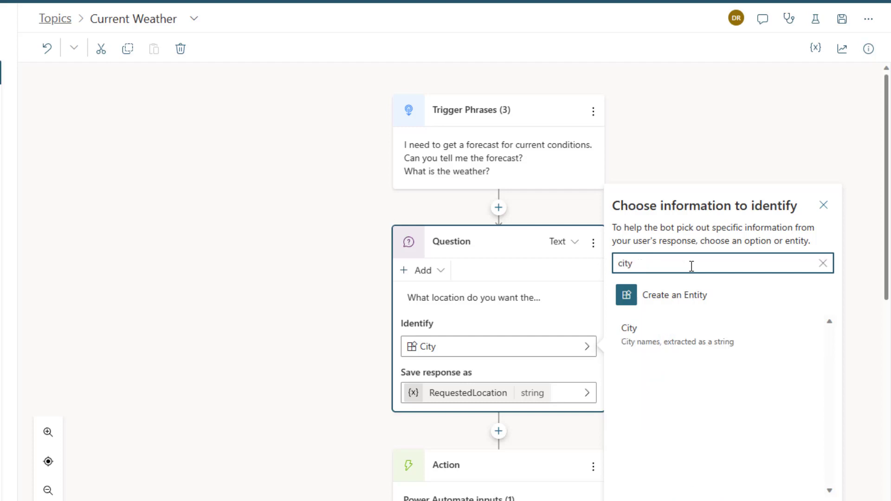
{"action": "left_click", "coordinate": [698, 341]}
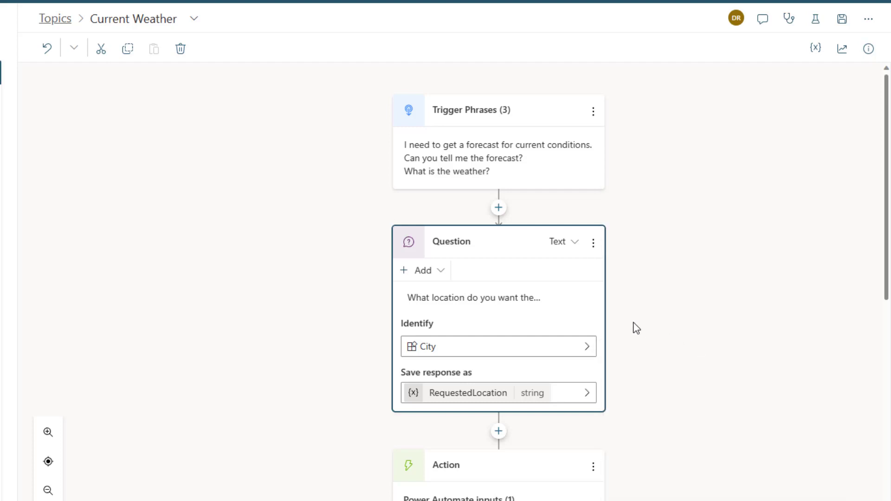
{"action": "left_click", "coordinate": [458, 400]}
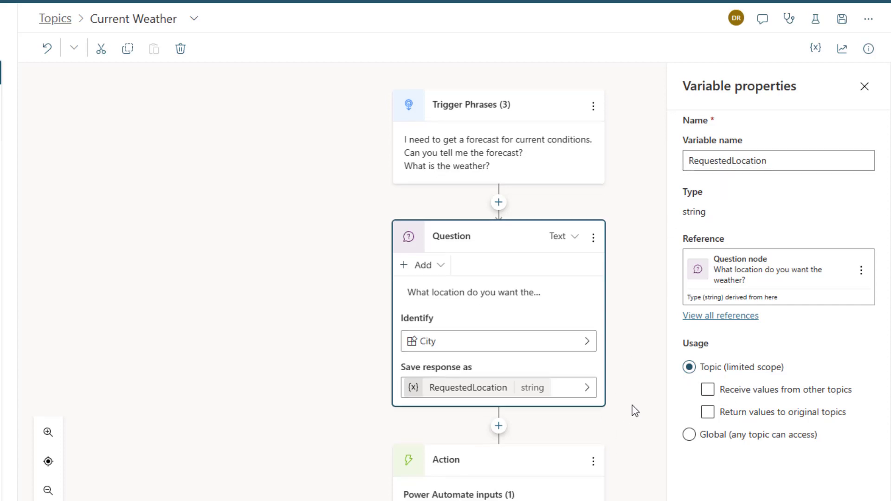
{"action": "scroll", "coordinate": [633, 408], "scroll_direction": "down", "scroll_amount": 7}
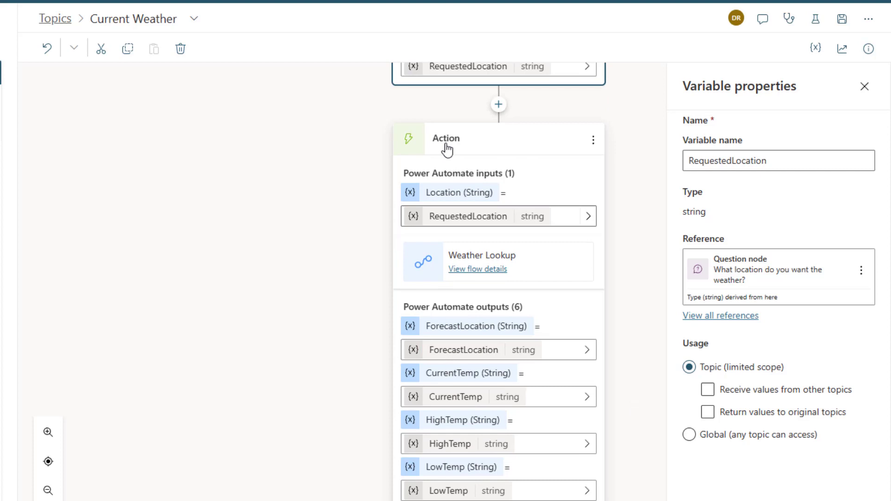
{"action": "left_click", "coordinate": [498, 105]}
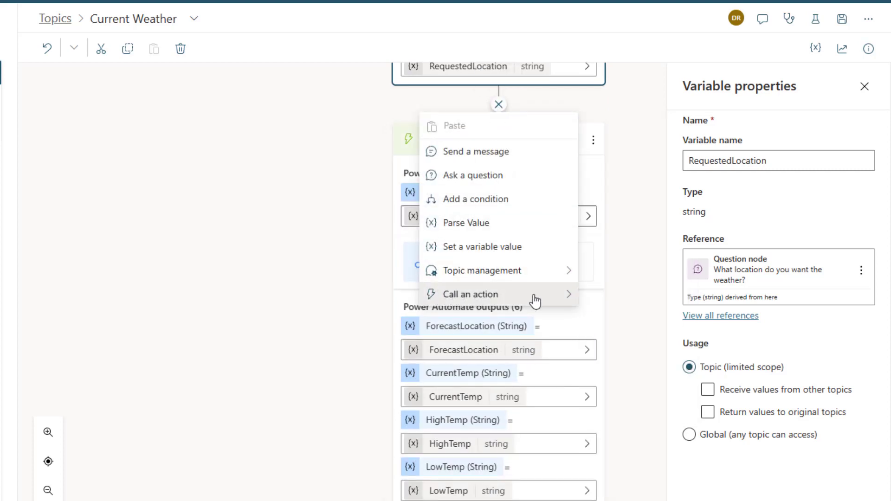
{"action": "mouse_move", "coordinate": [536, 301]}
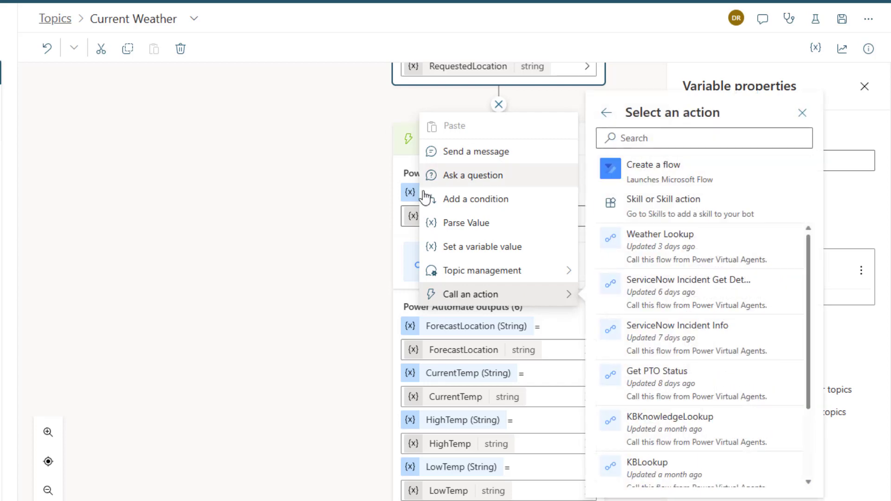
{"action": "left_click", "coordinate": [310, 199]}
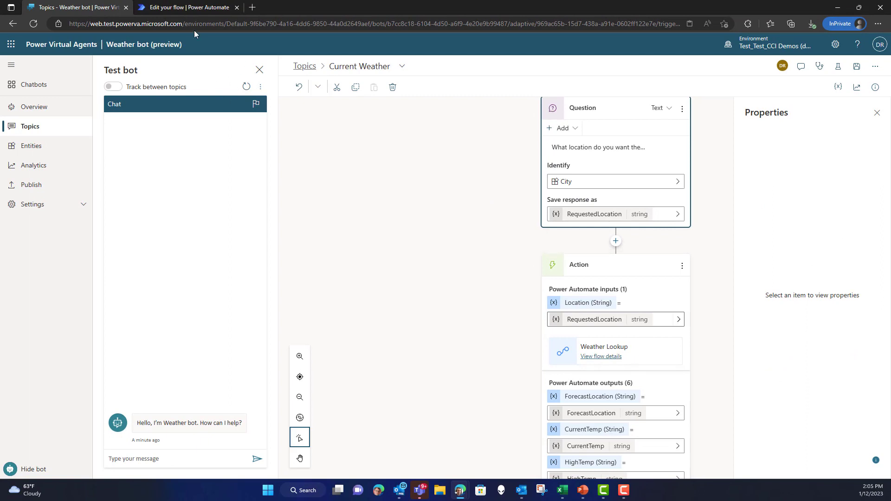
- In the Weather Lookup flow, expand the trigger, WeatherIconURL variable, forecast, current-weather and Switch steps
{"action": "left_click", "coordinate": [189, 10]}
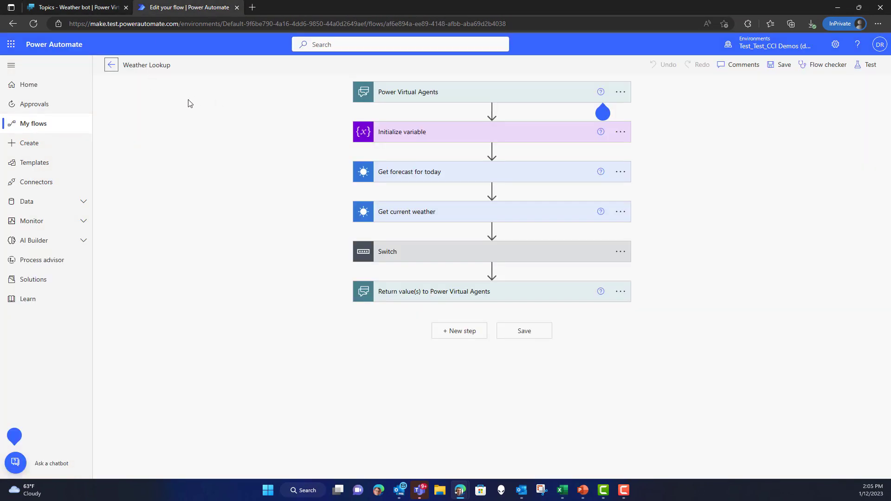
{"action": "left_click", "coordinate": [414, 96]}
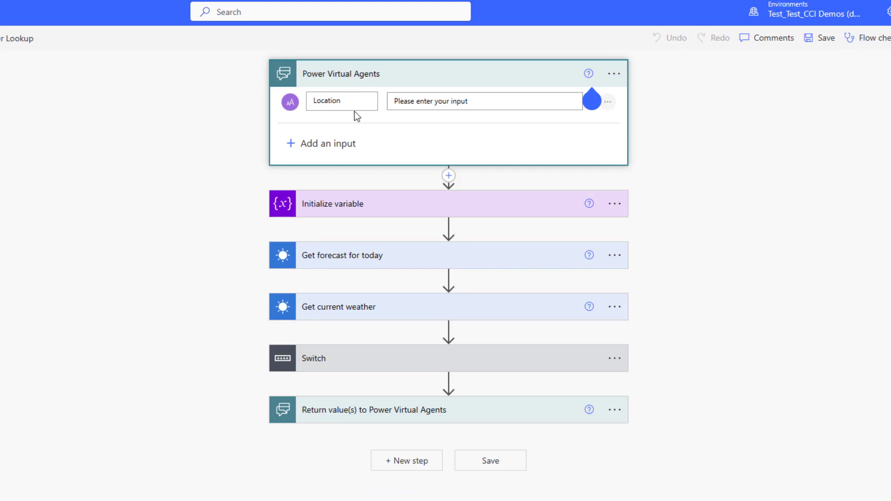
{"action": "left_click", "coordinate": [420, 208]}
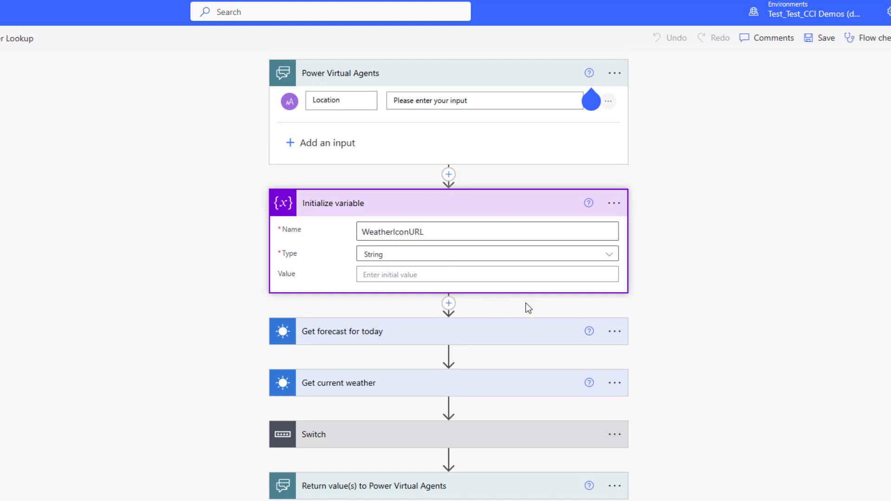
{"action": "left_click", "coordinate": [459, 340]}
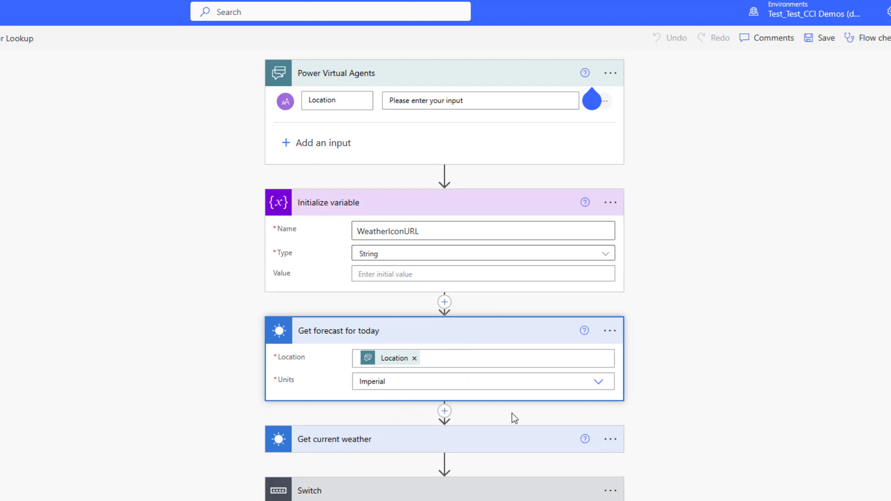
{"action": "scroll", "coordinate": [513, 413], "scroll_direction": "down", "scroll_amount": 1}
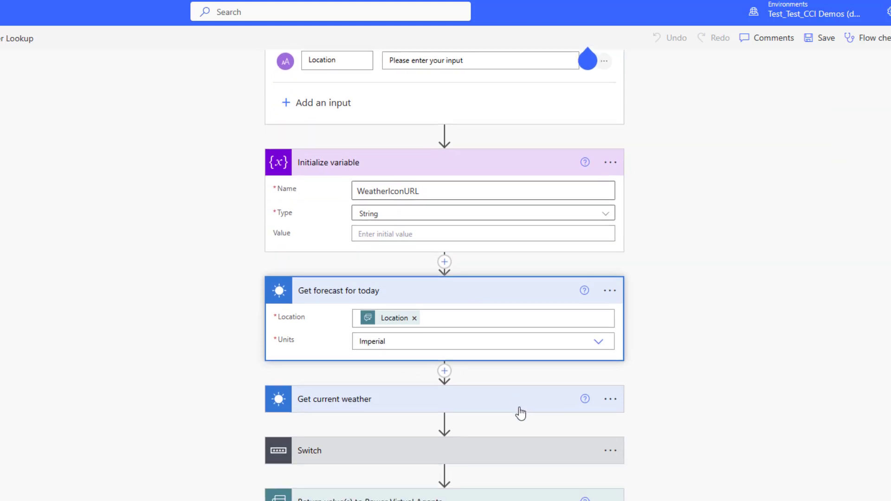
{"action": "left_click", "coordinate": [449, 408]}
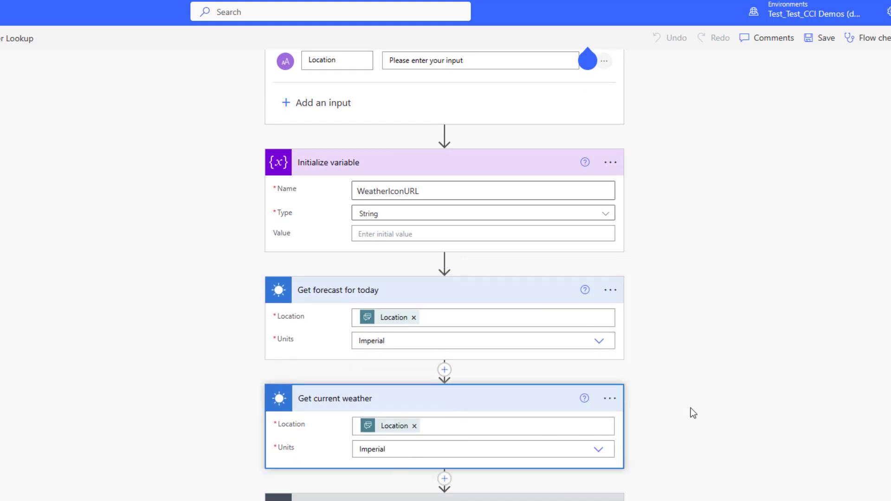
{"action": "scroll", "coordinate": [672, 388], "scroll_direction": "down", "scroll_amount": 1}
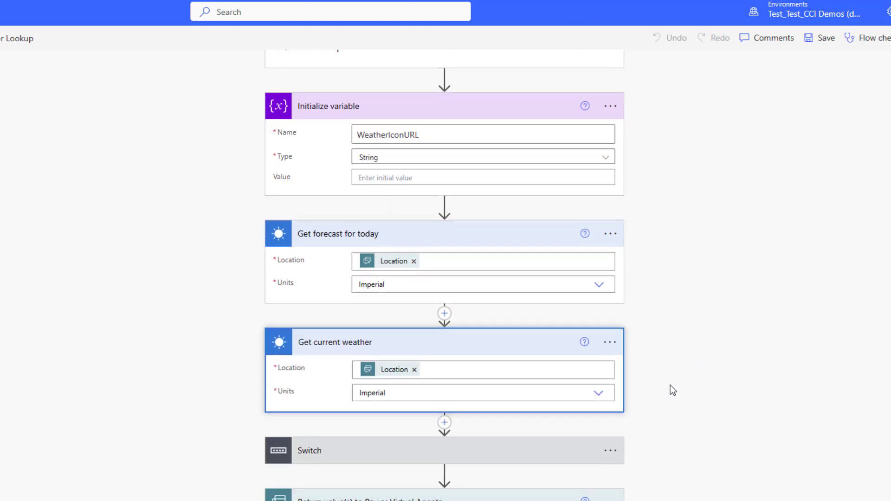
{"action": "left_click", "coordinate": [496, 457]}
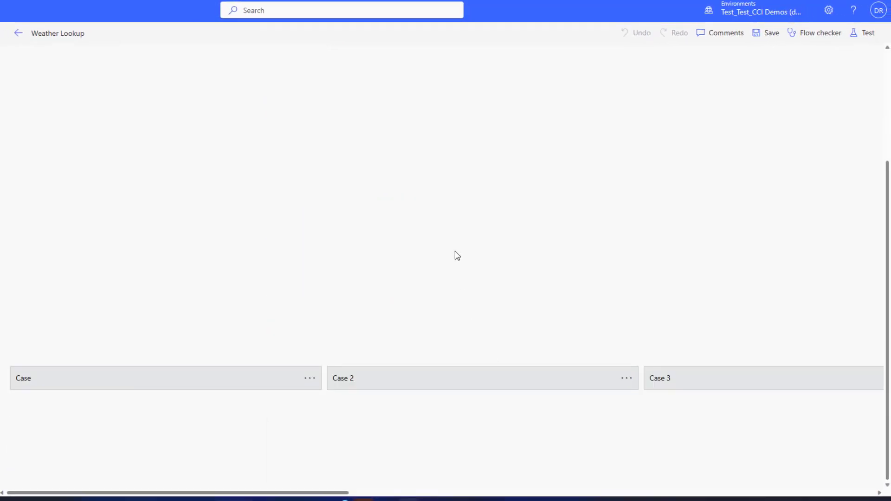
- Show the icon URL settings for the Rainy, Sunny and Partly Cloudy cases
{"action": "left_click", "coordinate": [199, 379]}
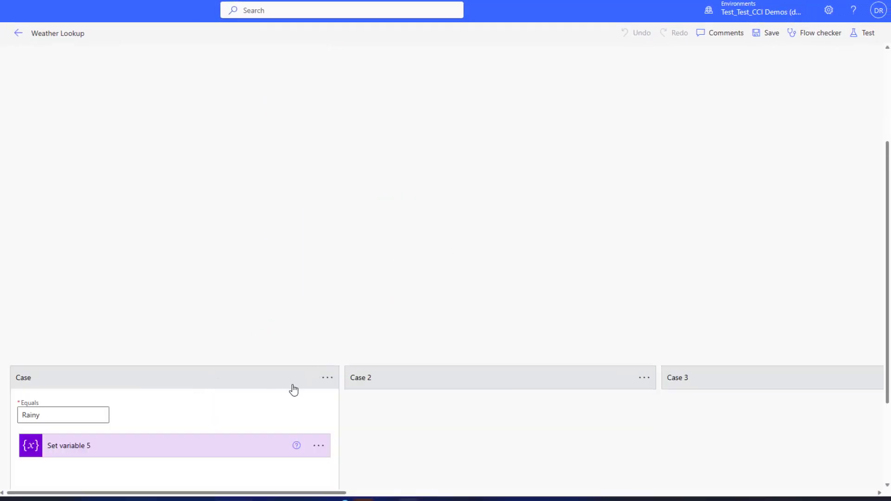
{"action": "scroll", "coordinate": [293, 371], "scroll_direction": "down", "scroll_amount": 2}
{"action": "left_click", "coordinate": [213, 325]}
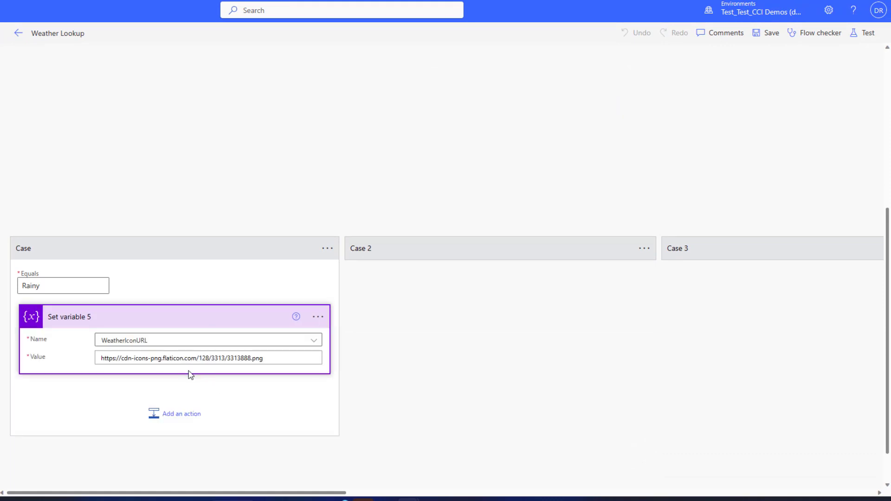
{"action": "left_click", "coordinate": [431, 258]}
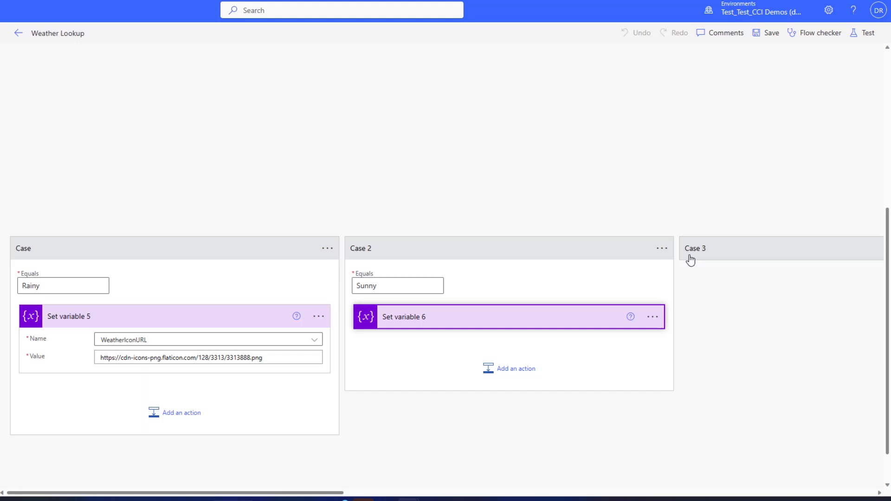
{"action": "left_click", "coordinate": [552, 323]}
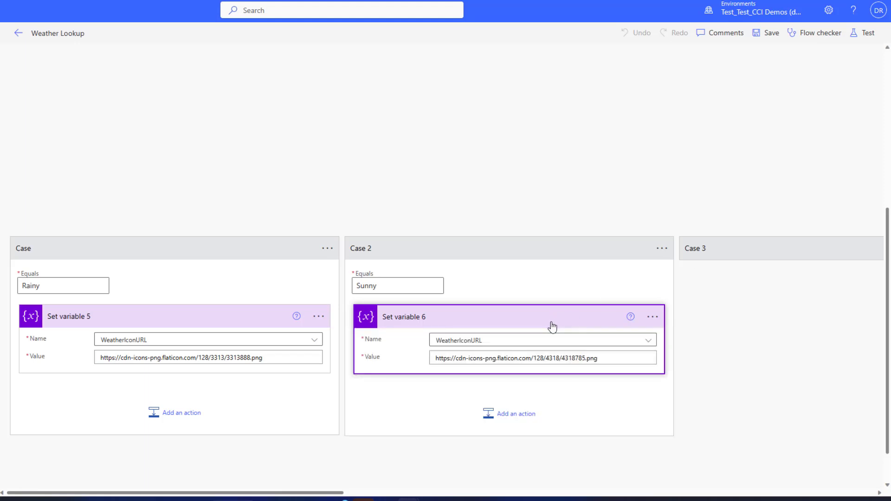
{"action": "left_click", "coordinate": [738, 253]}
{"action": "left_click", "coordinate": [798, 322]}
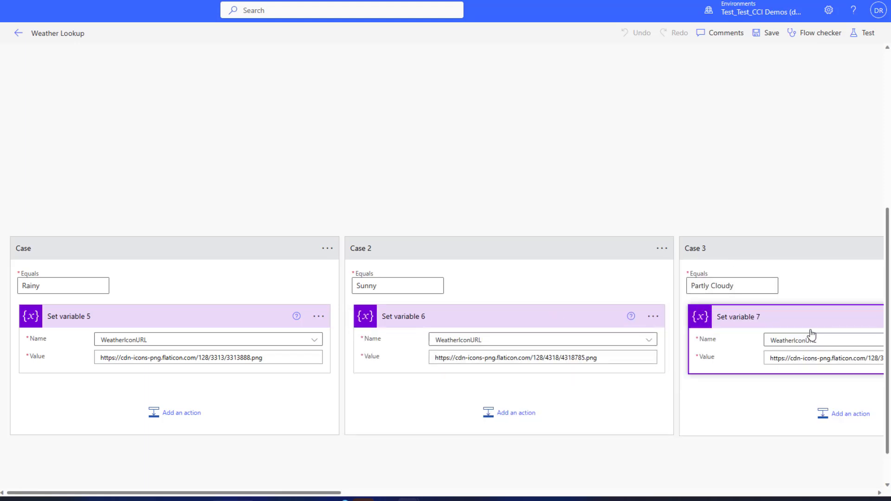
- Show the icon URL settings for the Clear, Partly Clear, Snow and Default cases
{"action": "left_click_drag", "start_coordinate": [337, 495], "coordinate": [657, 477]}
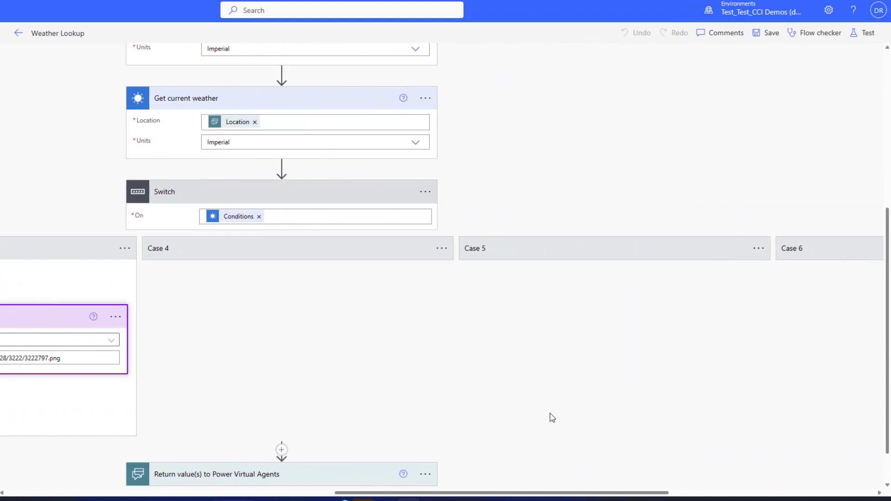
{"action": "left_click", "coordinate": [336, 255]}
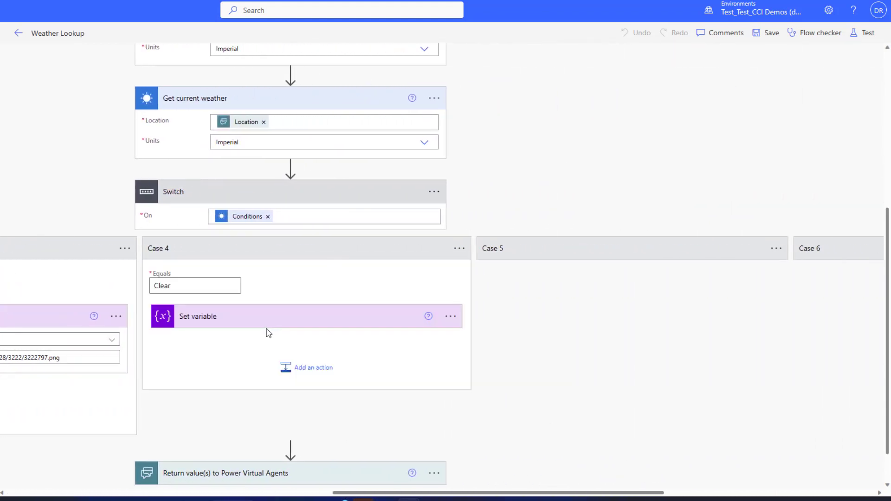
{"action": "left_click", "coordinate": [276, 323]}
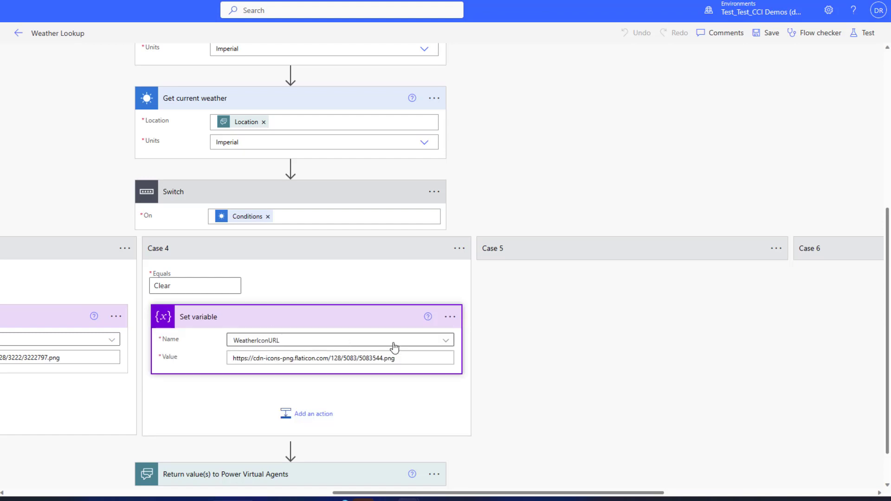
{"action": "left_click", "coordinate": [610, 251]}
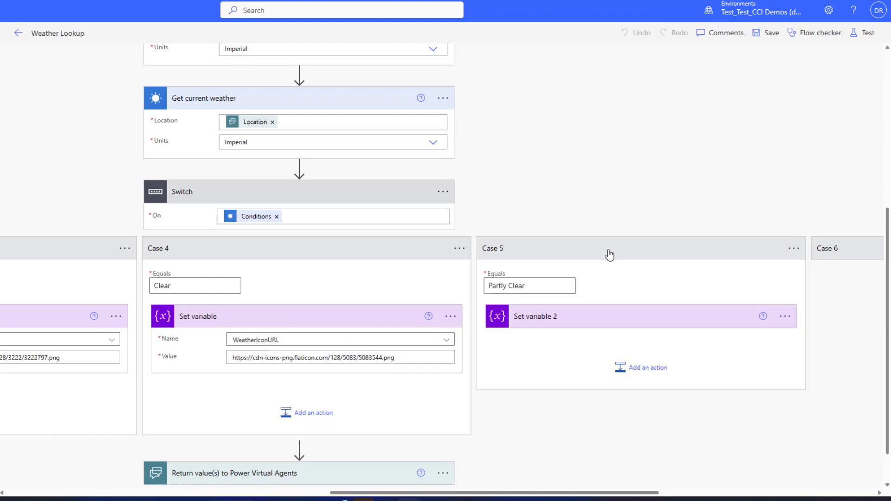
{"action": "left_click", "coordinate": [580, 316]}
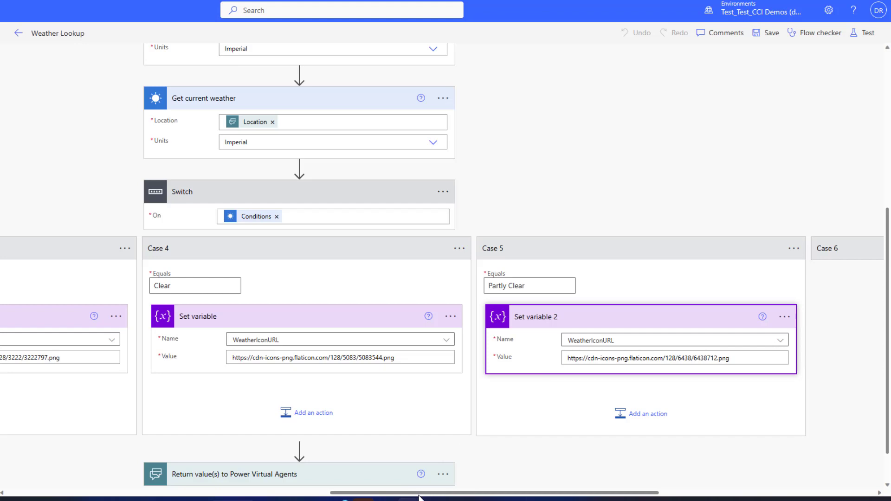
{"action": "left_click_drag", "start_coordinate": [420, 493], "coordinate": [596, 493]}
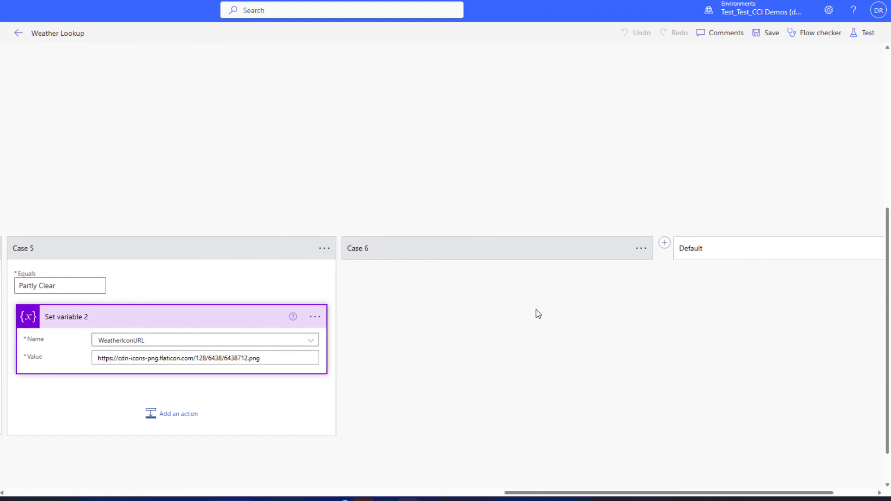
{"action": "left_click", "coordinate": [477, 258]}
{"action": "left_click", "coordinate": [438, 316]}
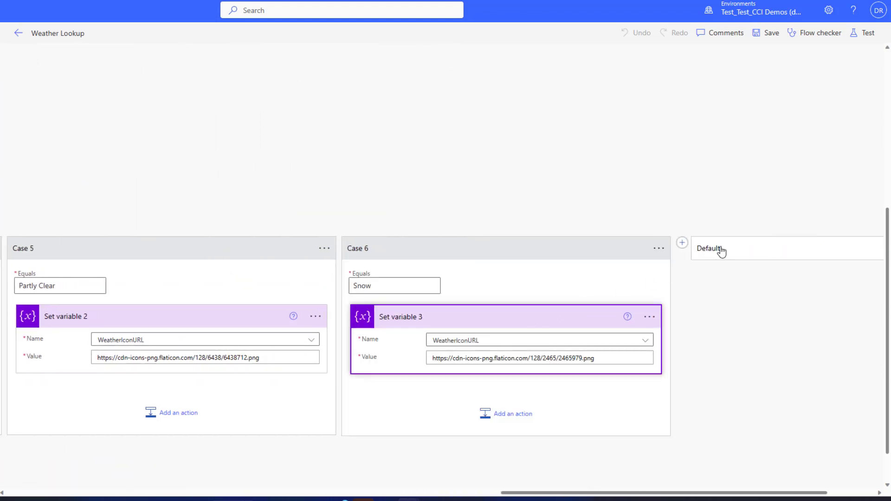
{"action": "left_click", "coordinate": [764, 258]}
{"action": "left_click", "coordinate": [785, 307]}
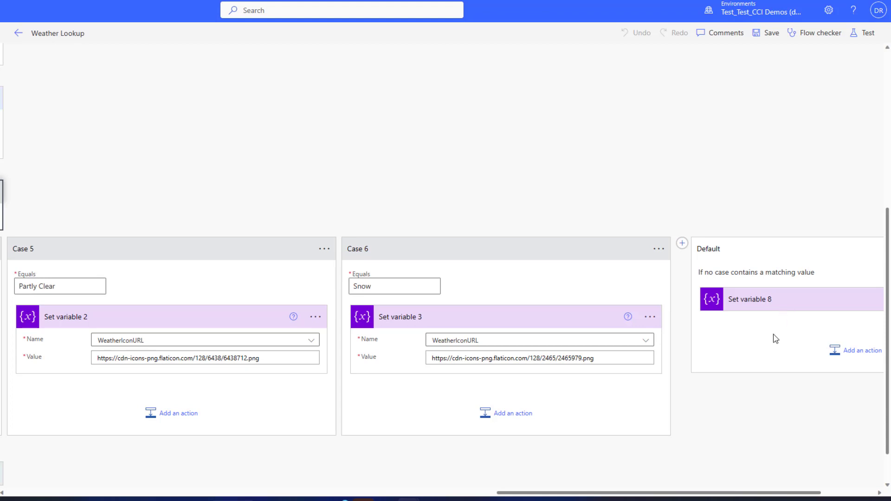
{"action": "left_click_drag", "start_coordinate": [540, 493], "coordinate": [338, 485]}
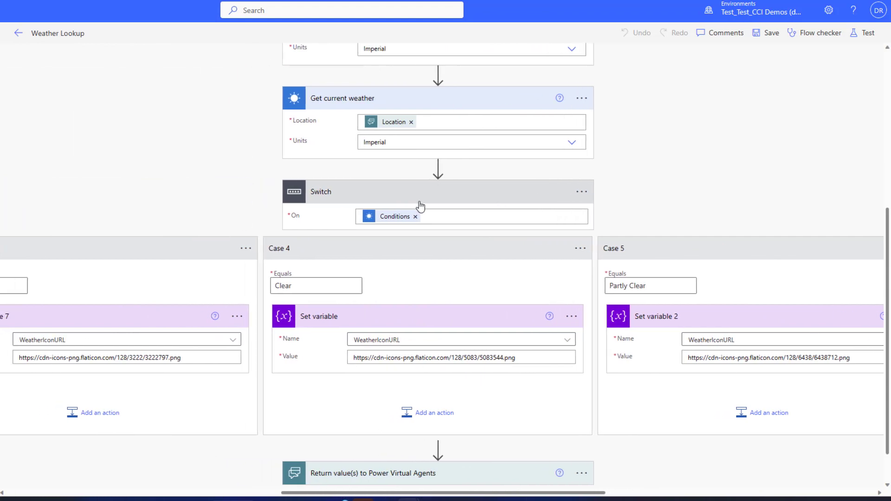
- Expand the 'Return value(s) to Power Virtual Agents' step to review the flow's outputs
{"action": "scroll", "coordinate": [487, 294], "scroll_direction": "down", "scroll_amount": 1}
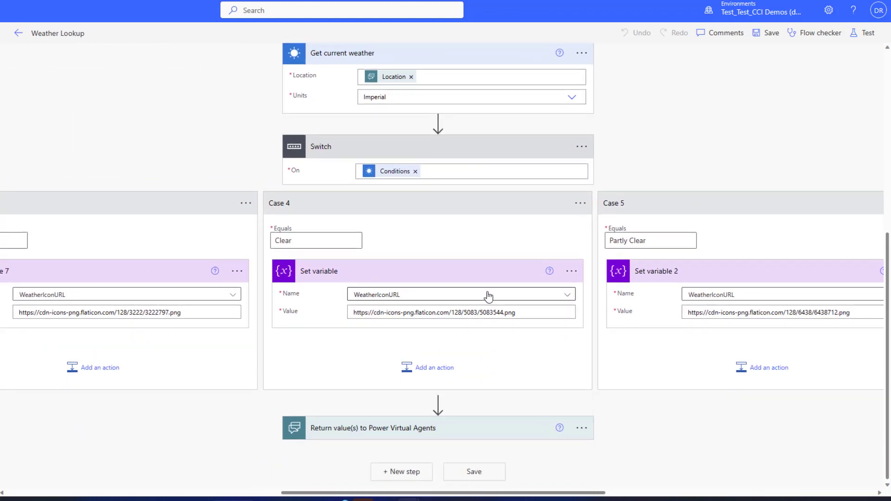
{"action": "left_click", "coordinate": [454, 436]}
{"action": "scroll", "coordinate": [497, 348], "scroll_direction": "down", "scroll_amount": 5}
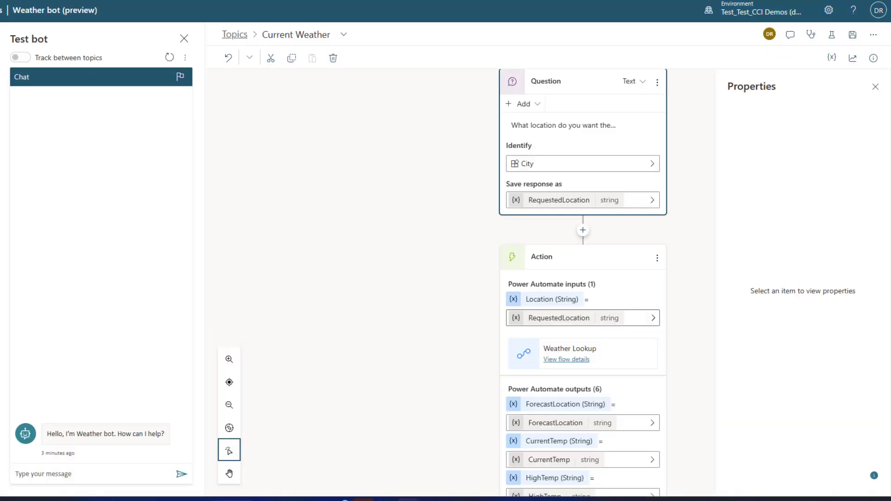
- Scroll to the Message node and open its Media card's Adaptive Card properties
{"action": "scroll", "coordinate": [473, 254], "scroll_direction": "down", "scroll_amount": 5}
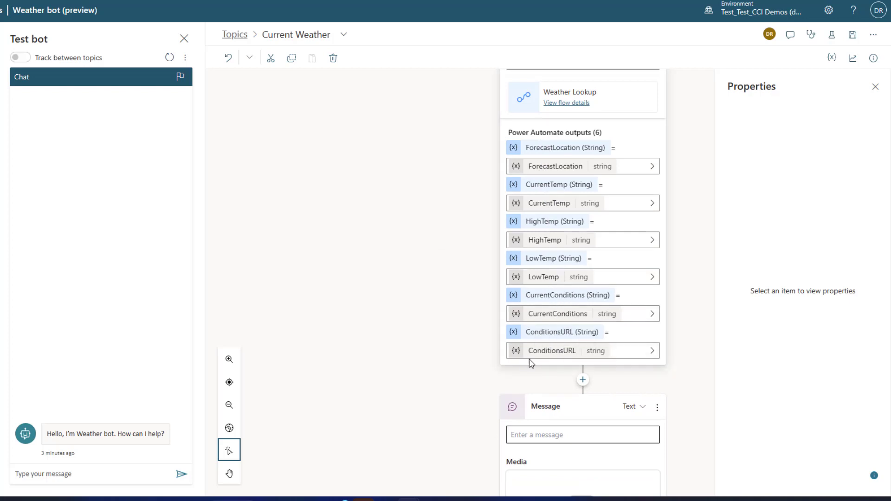
{"action": "scroll", "coordinate": [533, 344], "scroll_direction": "down", "scroll_amount": 3}
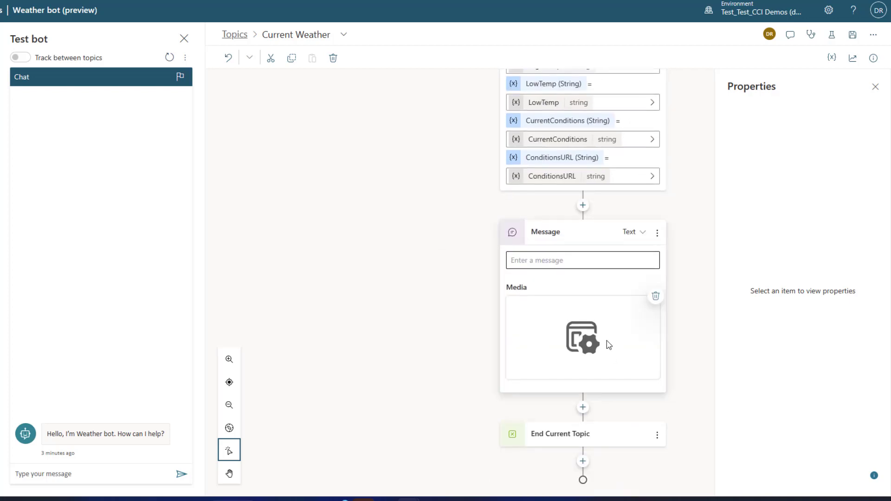
{"action": "left_click", "coordinate": [620, 340]}
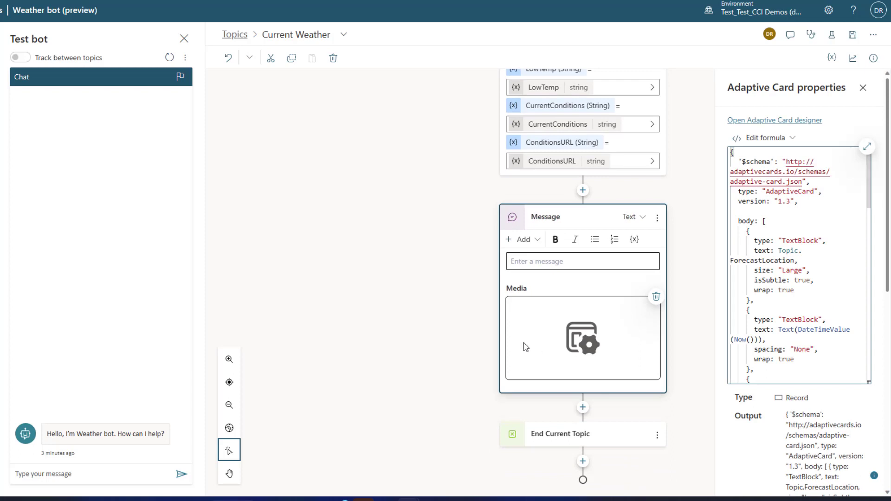
{"action": "left_click", "coordinate": [866, 148]}
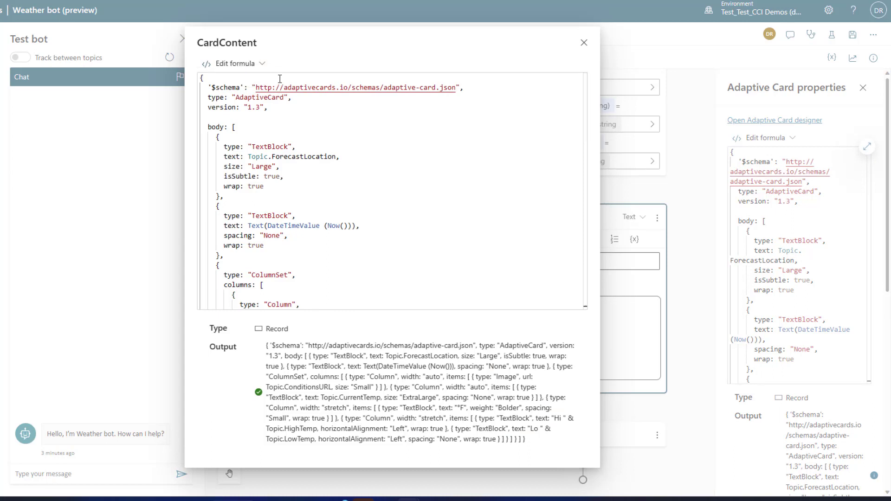
{"action": "scroll", "coordinate": [371, 143], "scroll_direction": "down", "scroll_amount": 1}
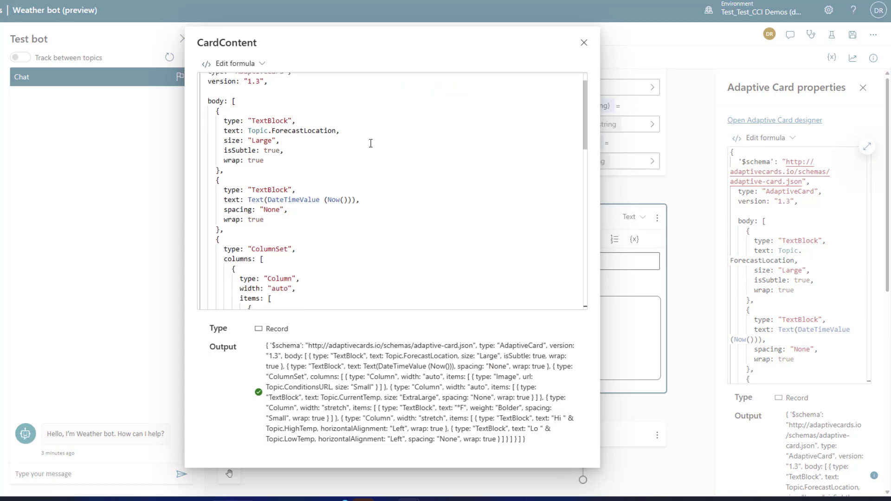
{"action": "scroll", "coordinate": [370, 143], "scroll_direction": "down", "scroll_amount": 2}
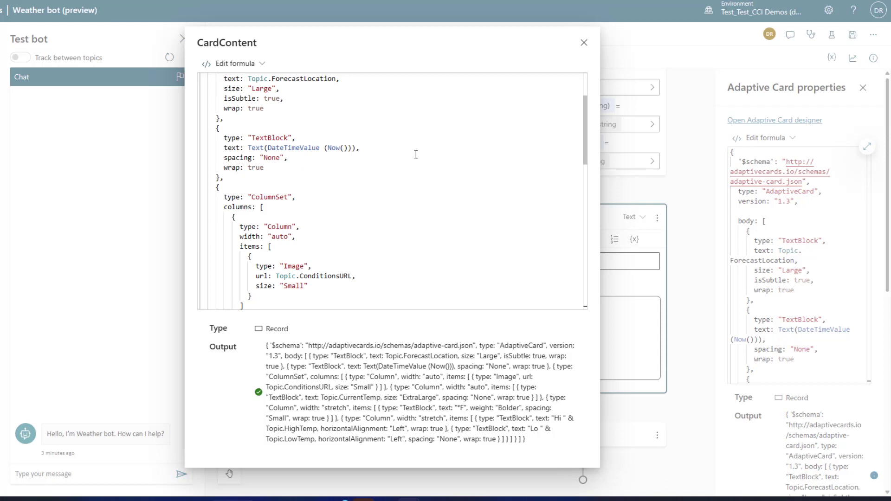
{"action": "scroll", "coordinate": [416, 154], "scroll_direction": "down", "scroll_amount": 2}
{"action": "left_click_drag", "start_coordinate": [274, 224], "coordinate": [353, 219]}
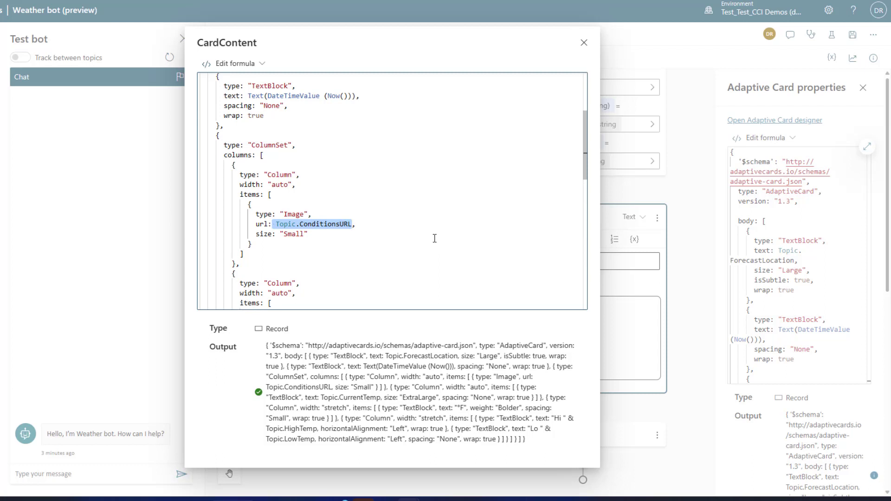
{"action": "scroll", "coordinate": [433, 236], "scroll_direction": "down", "scroll_amount": 8}
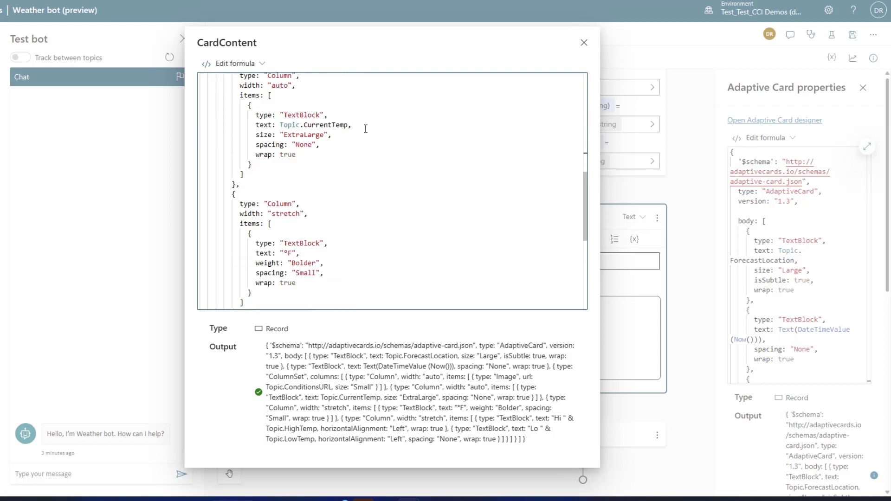
{"action": "scroll", "coordinate": [397, 155], "scroll_direction": "down", "scroll_amount": 3}
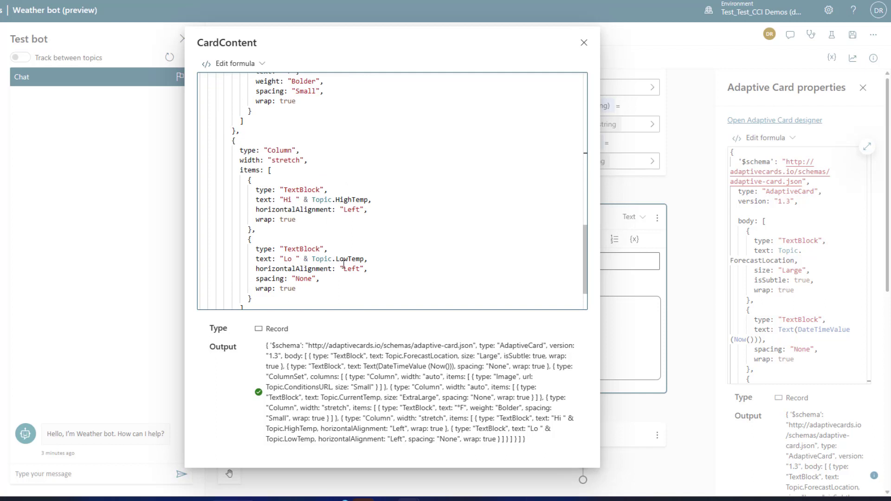
{"action": "scroll", "coordinate": [371, 257], "scroll_direction": "down", "scroll_amount": 3}
{"action": "scroll", "coordinate": [398, 219], "scroll_direction": "up", "scroll_amount": 10}
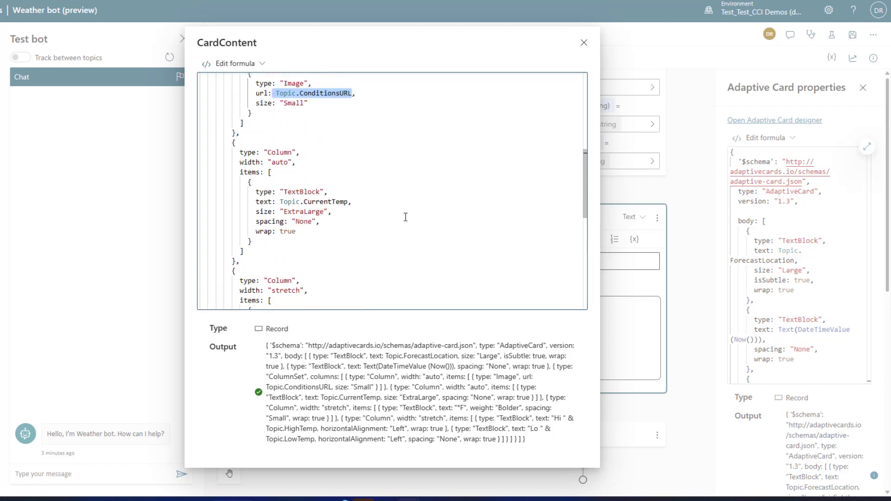
{"action": "scroll", "coordinate": [406, 216], "scroll_direction": "up", "scroll_amount": 5}
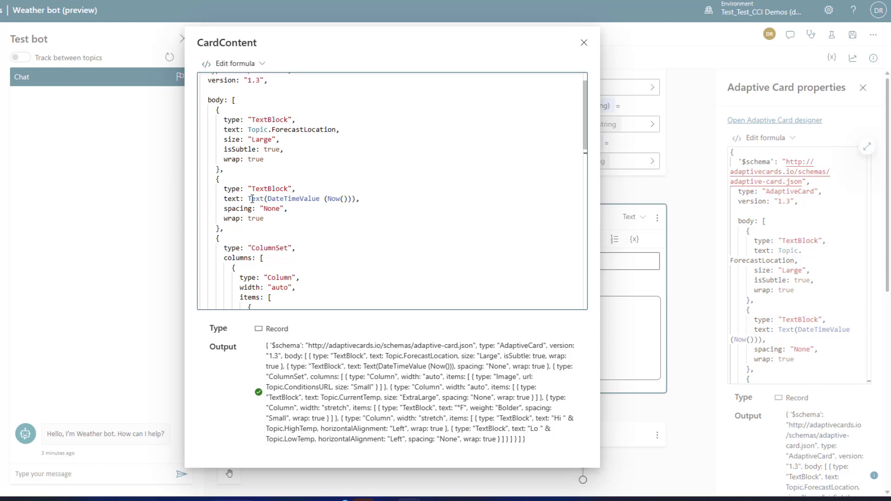
{"action": "left_click_drag", "start_coordinate": [248, 198], "coordinate": [357, 200]}
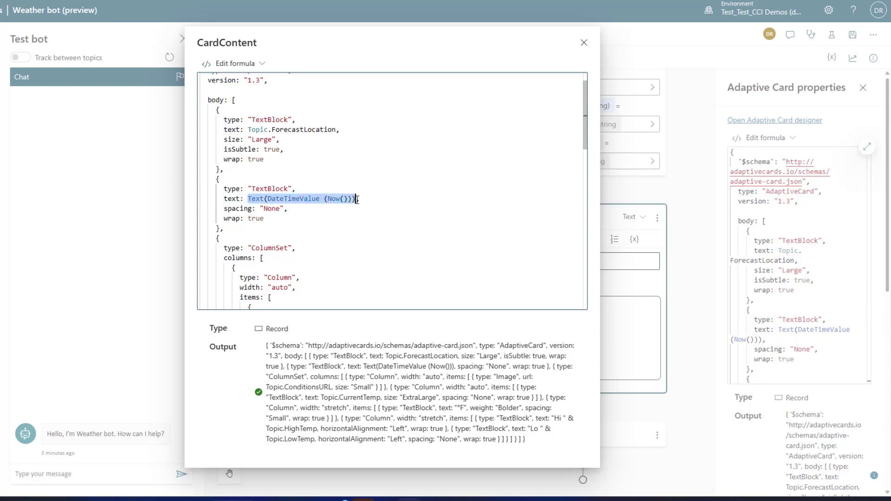
{"action": "left_click", "coordinate": [426, 198]}
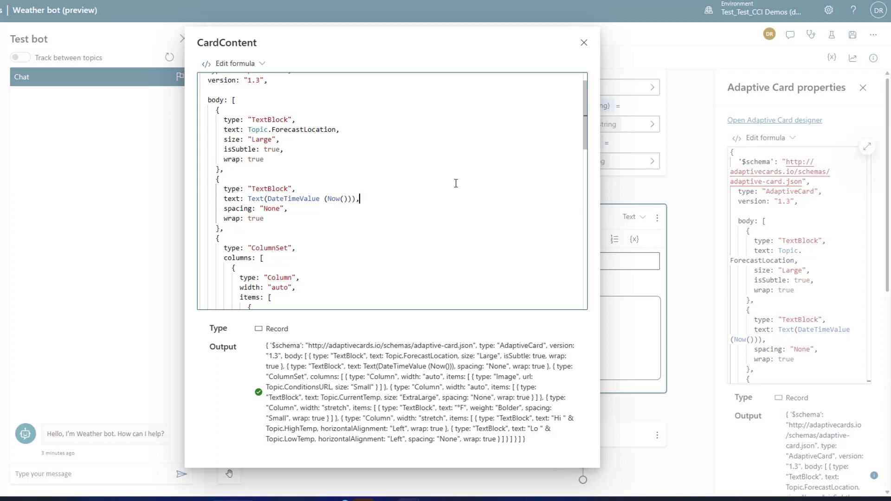
{"action": "left_click", "coordinate": [583, 43]}
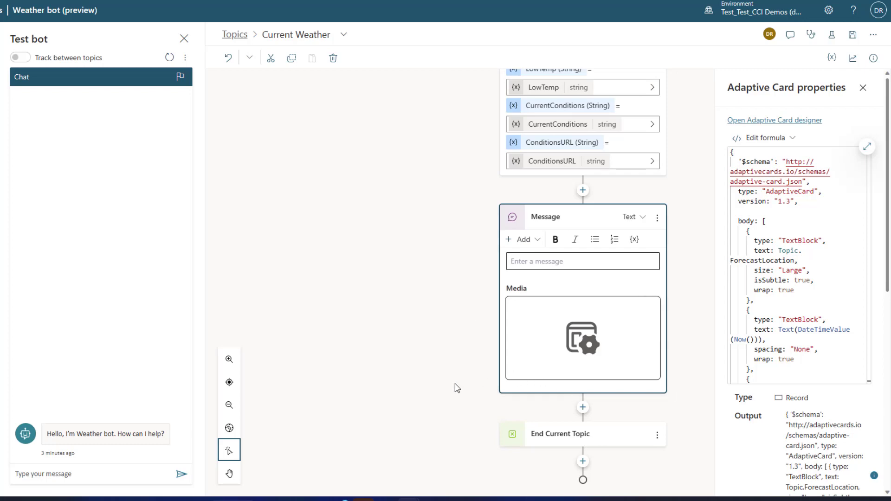
- In the test chat, ask 'What is the weather?' for Orlando, then 'What is the weather in Seattle?'
{"action": "left_click", "coordinate": [83, 477]}
{"action": "type", "text": "W"}
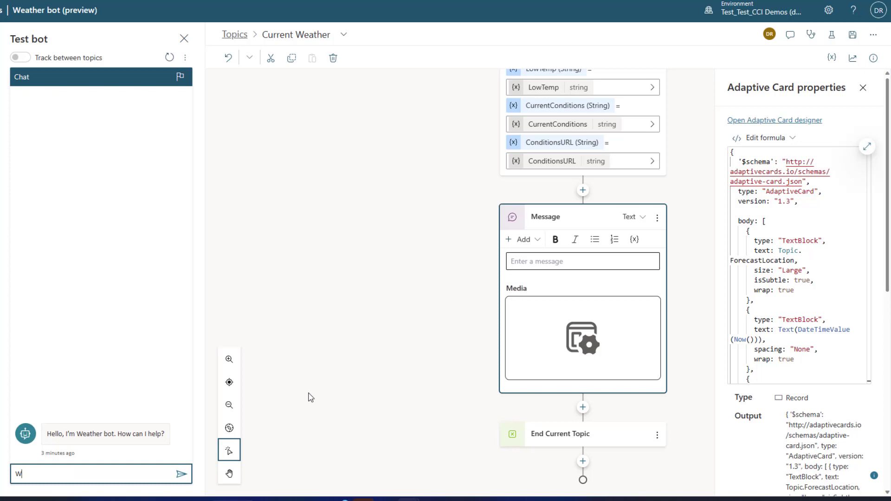
{"action": "type", "text": "hat is the weather?"}
{"action": "key", "text": "Return"}
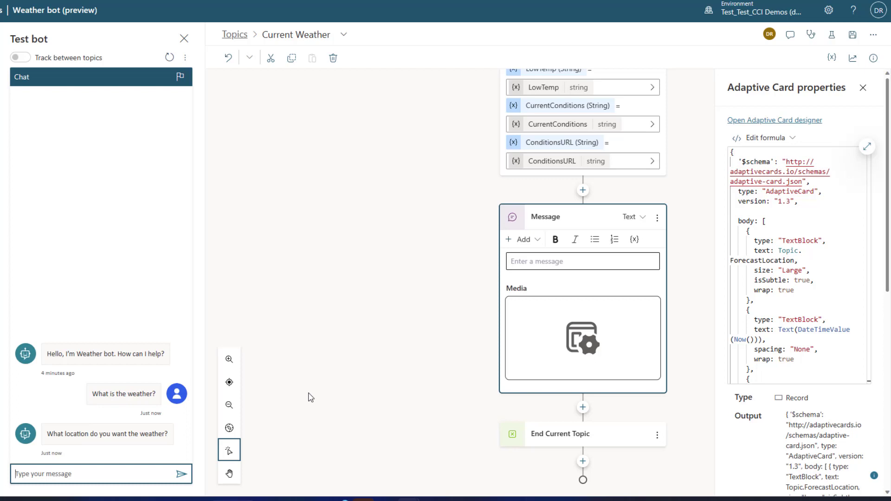
{"action": "type", "text": "Orlando"}
{"action": "key", "text": "Return"}
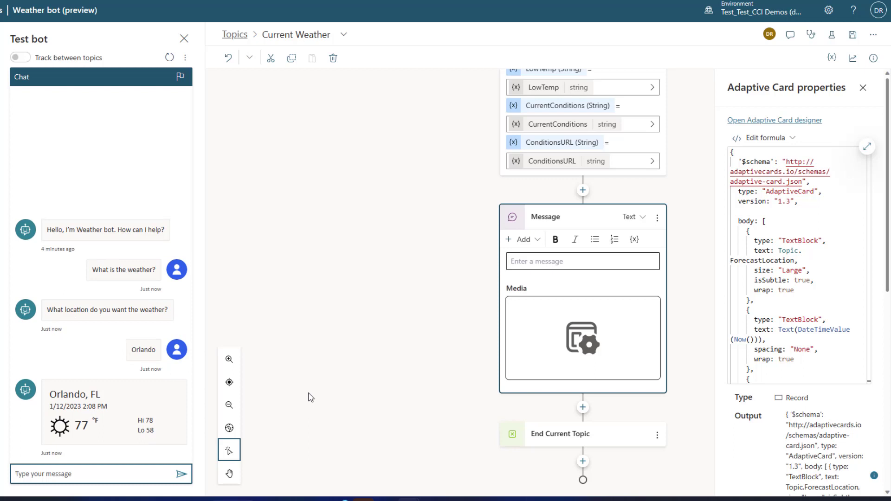
{"action": "type", "text": "What is the weather in Seattle?"}
{"action": "key", "text": "Return"}
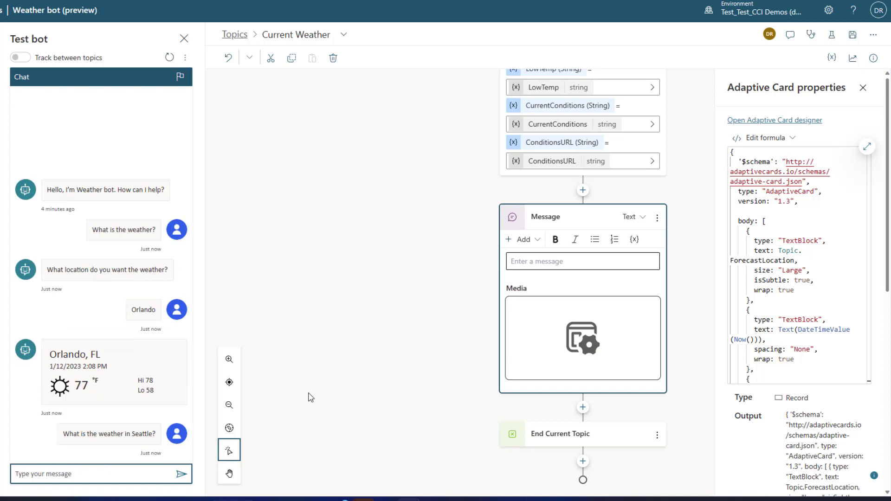